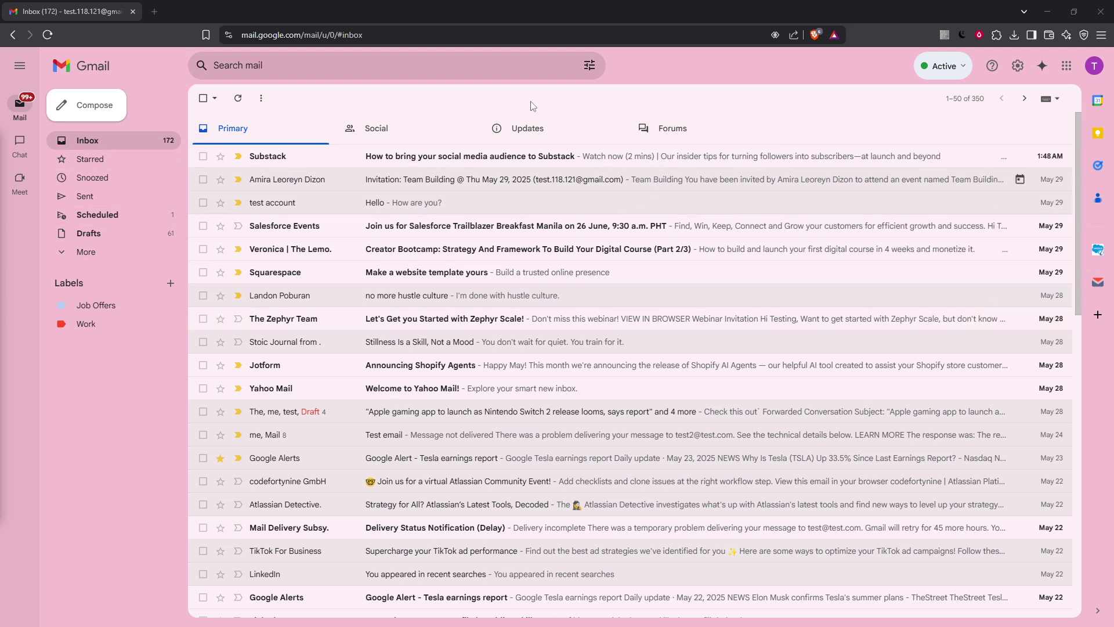
- Open the 'Invitation: Team Building' email from the inbox to see its event details
left_click(581, 190)
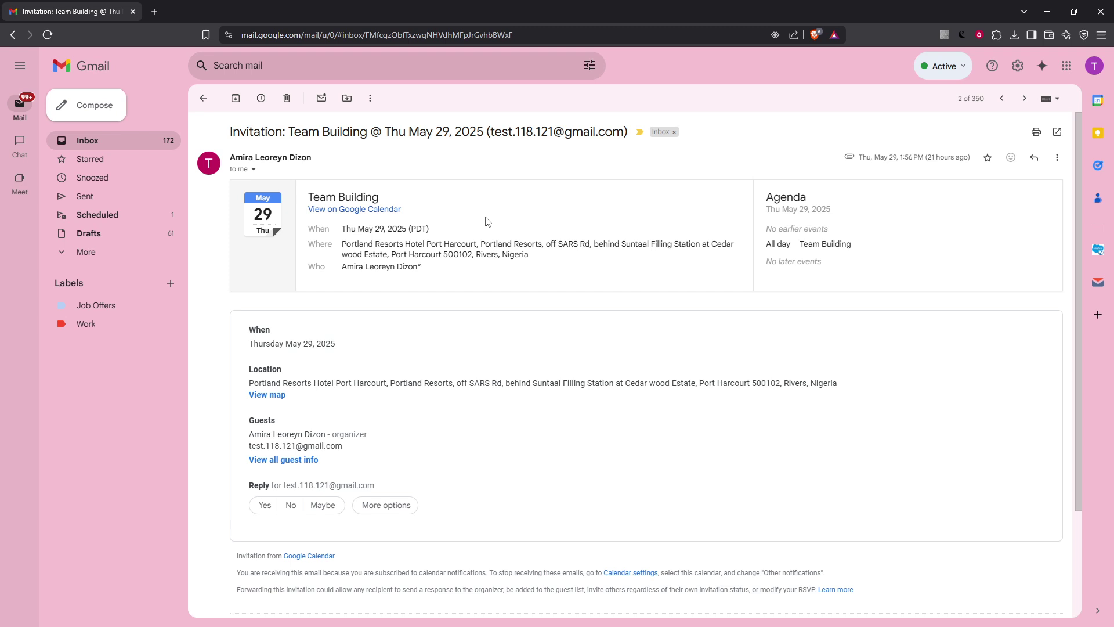
scroll(551, 223, "down", 2)
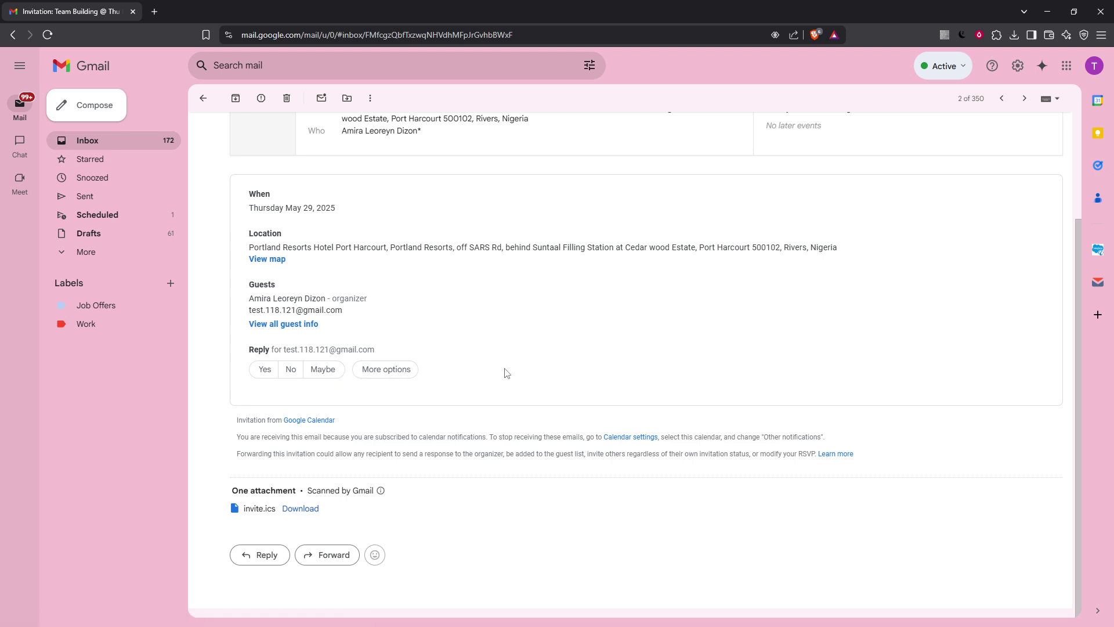
scroll(505, 373, "up", 3)
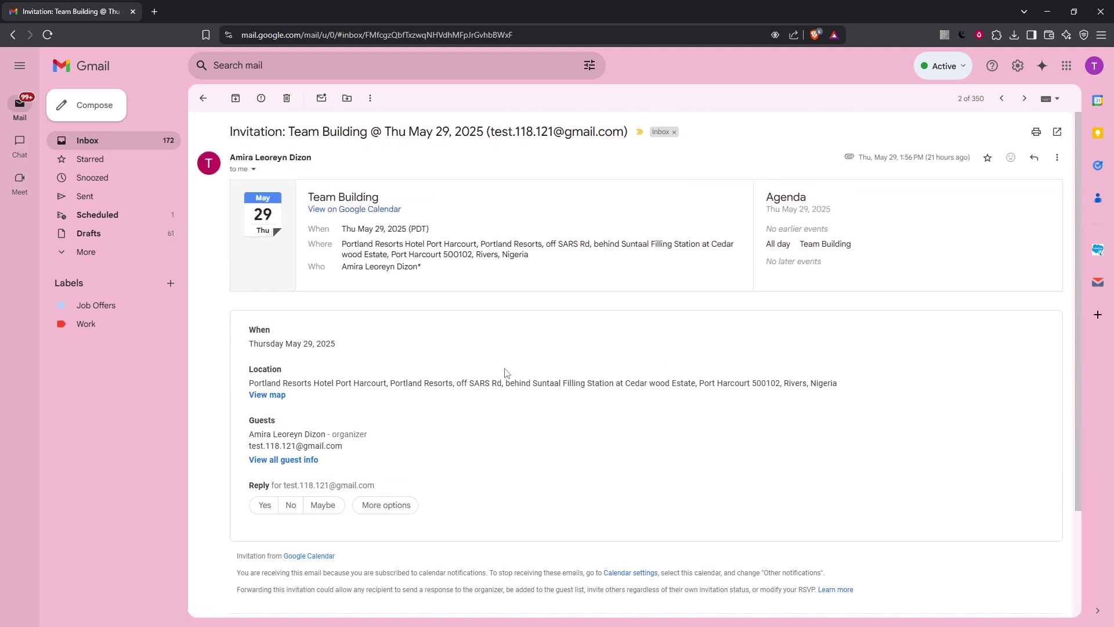
scroll(505, 373, "down", 3)
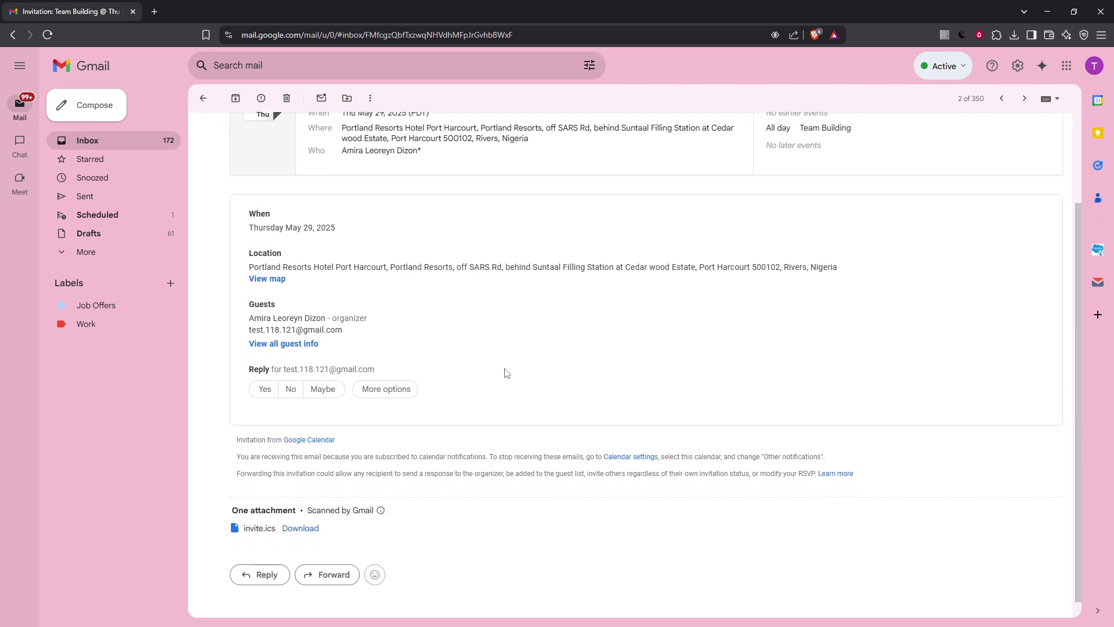
scroll(506, 374, "down", 1)
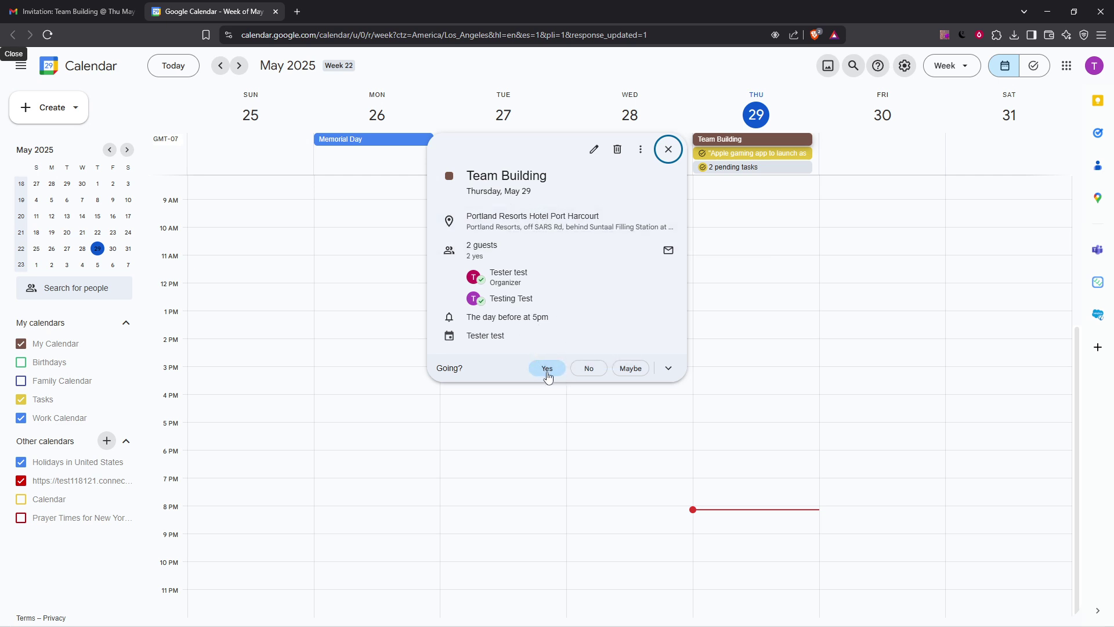
- Answer 'Yes' to 'Going?' in the Team Building event popup for May 29
left_click(550, 378)
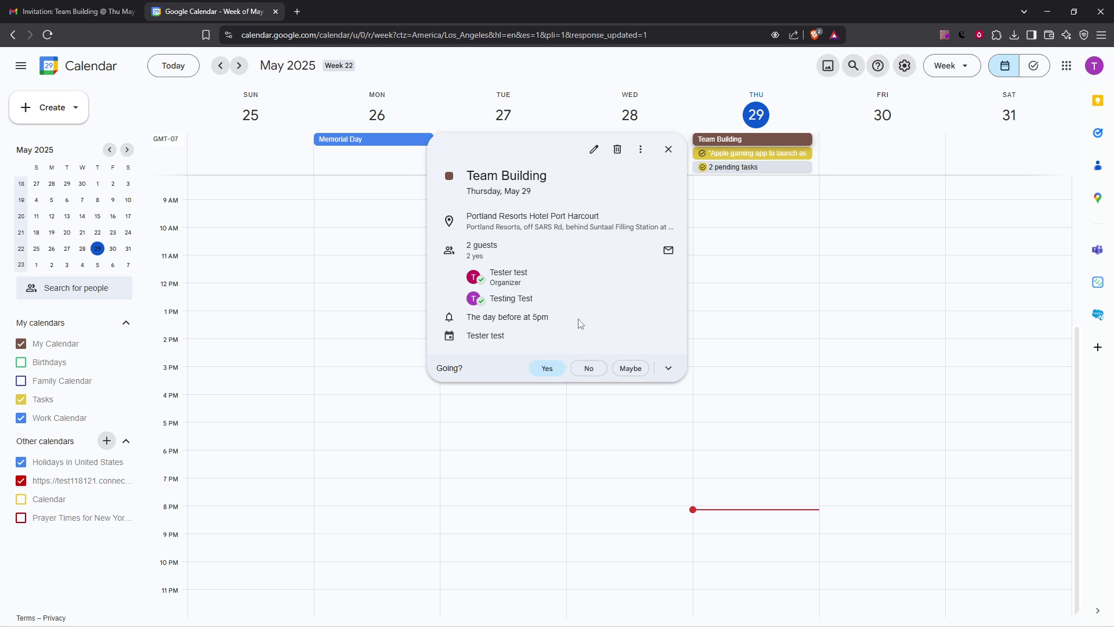
left_click(543, 366)
left_click(552, 372)
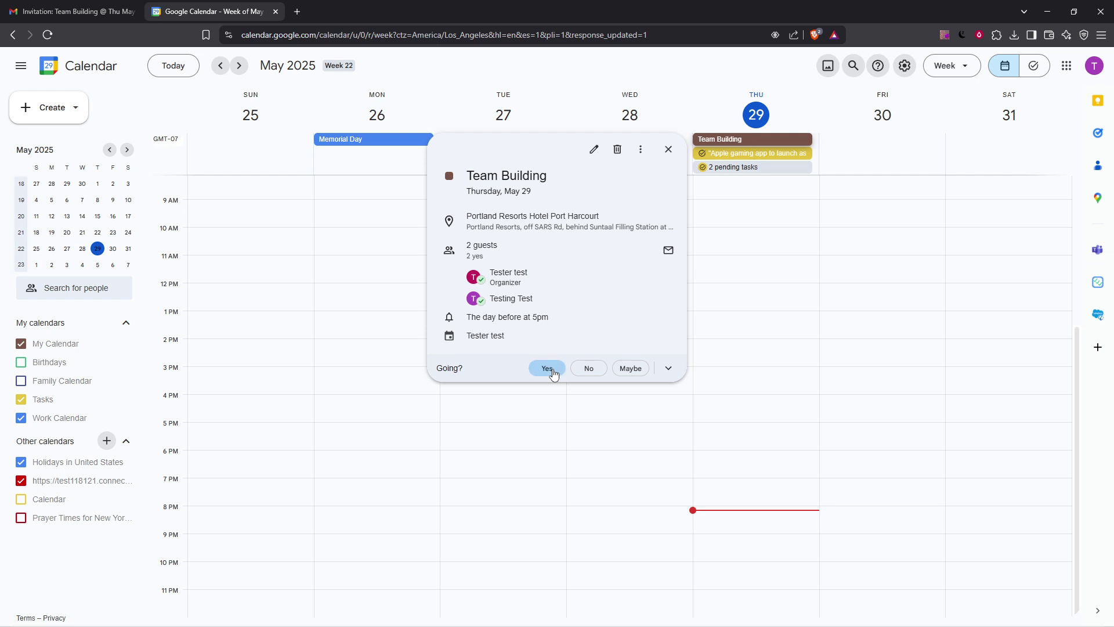